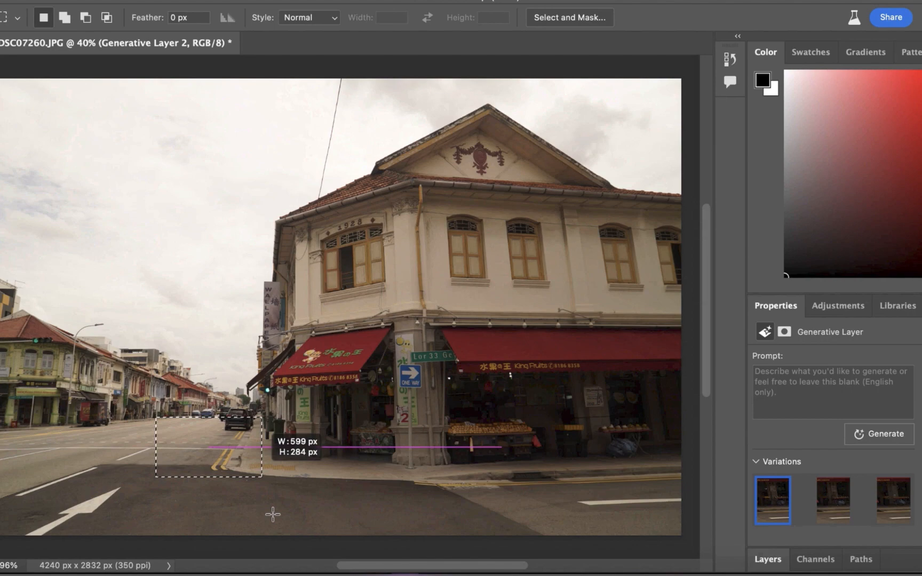
# Select a rectangle of road in front of the black car and fill it with a generated "red sports car".
pyautogui.moveTo(272, 515); pyautogui.dragTo(269, 528)
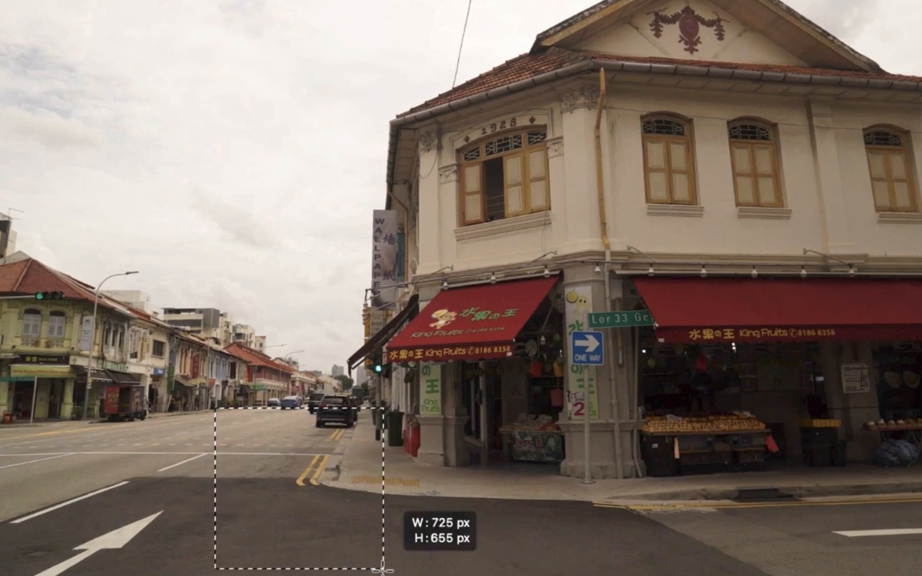
pyautogui.moveTo(382, 570); pyautogui.dragTo(376, 573)
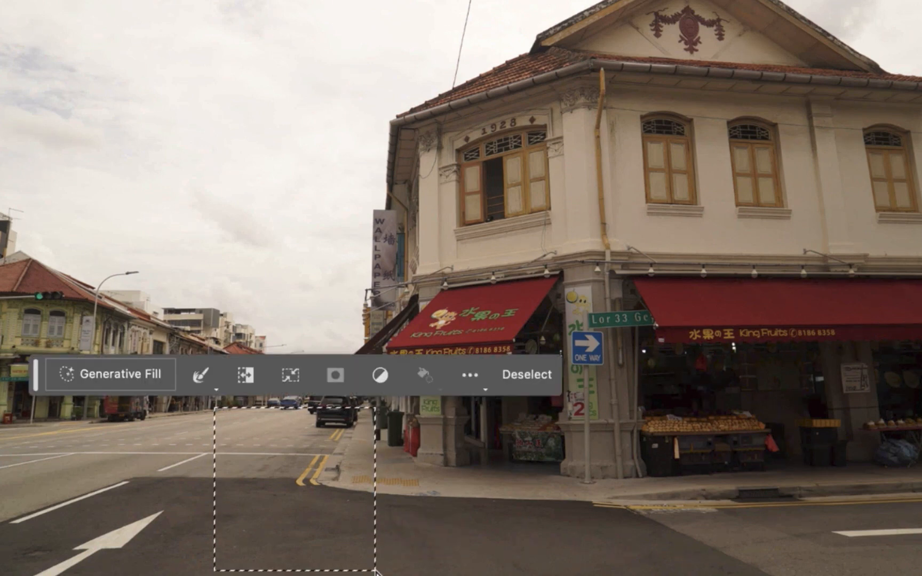
pyautogui.click(136, 374)
pyautogui.write('red sports car')
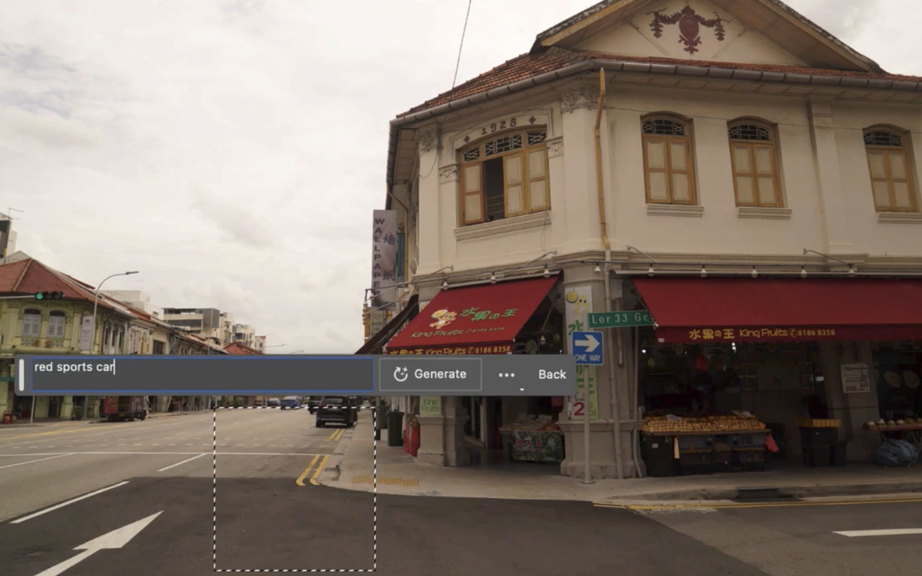
pyautogui.click(443, 374)
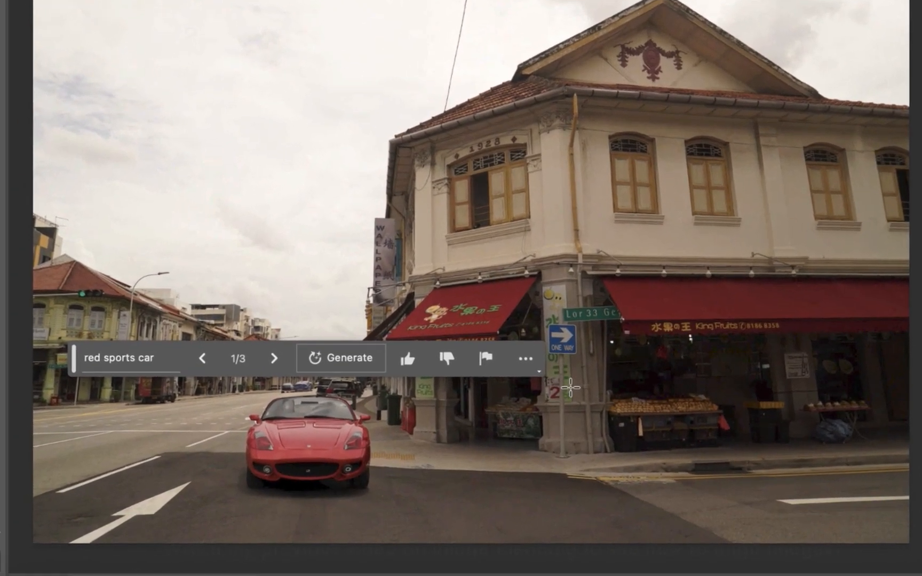
# Select a rectangle covering the fruit stall and the road before it, and generate a "man standing" there.
pyautogui.moveTo(570, 389); pyautogui.dragTo(772, 521)
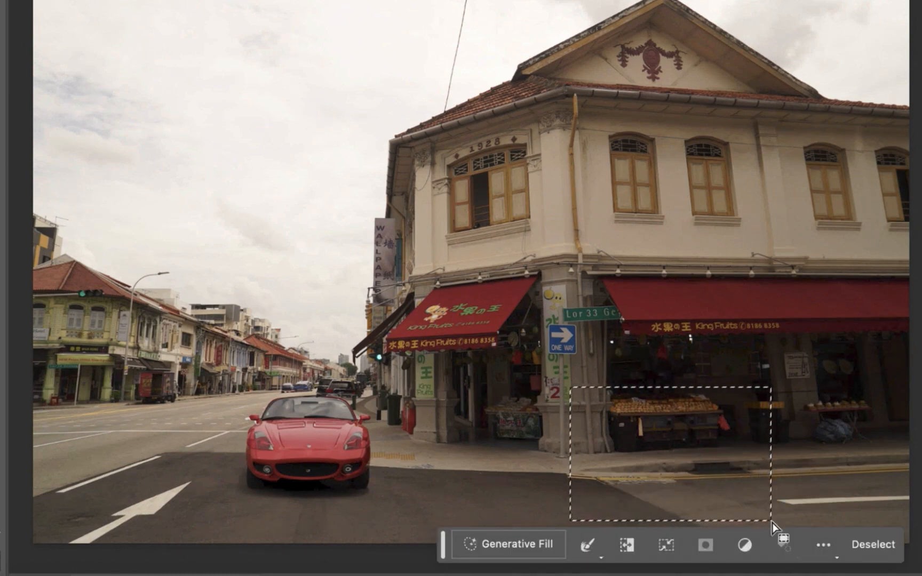
pyautogui.click(527, 545)
pyautogui.write('man stan')
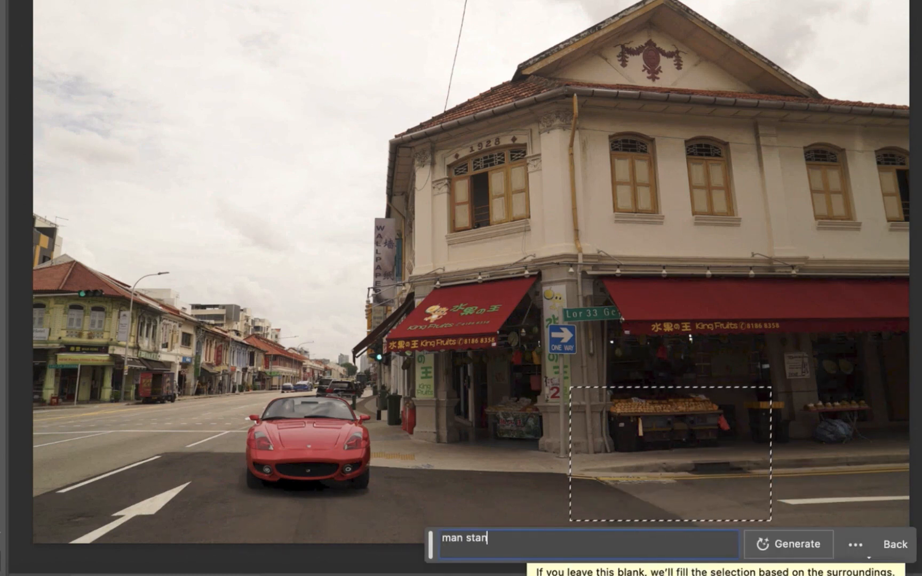
pyautogui.write('ding')
pyautogui.press('Return')
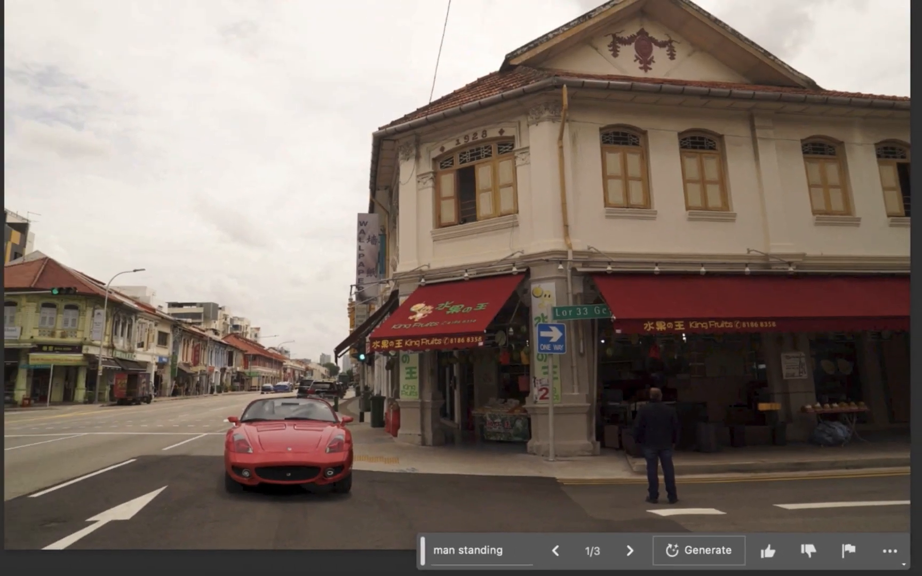
# Compare the three generated variations of the standing man, returning to the first one.
pyautogui.click(808, 537)
pyautogui.scroll(3, 523, 522)
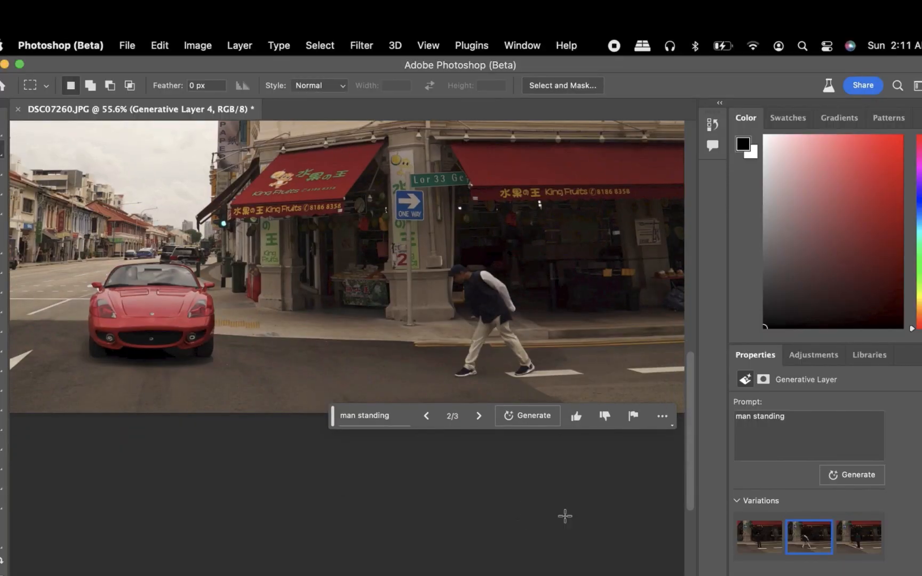
pyautogui.click(860, 538)
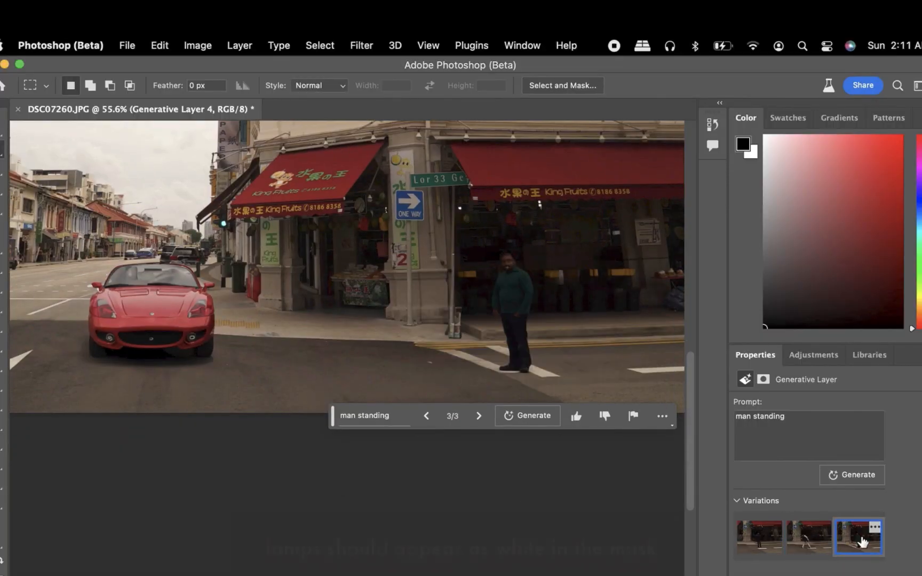
pyautogui.click(811, 534)
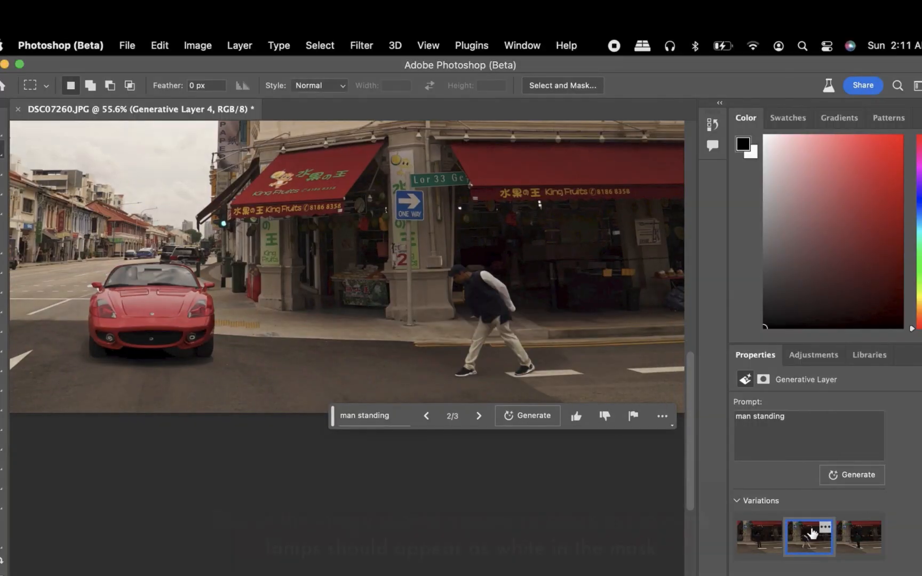
pyautogui.click(761, 530)
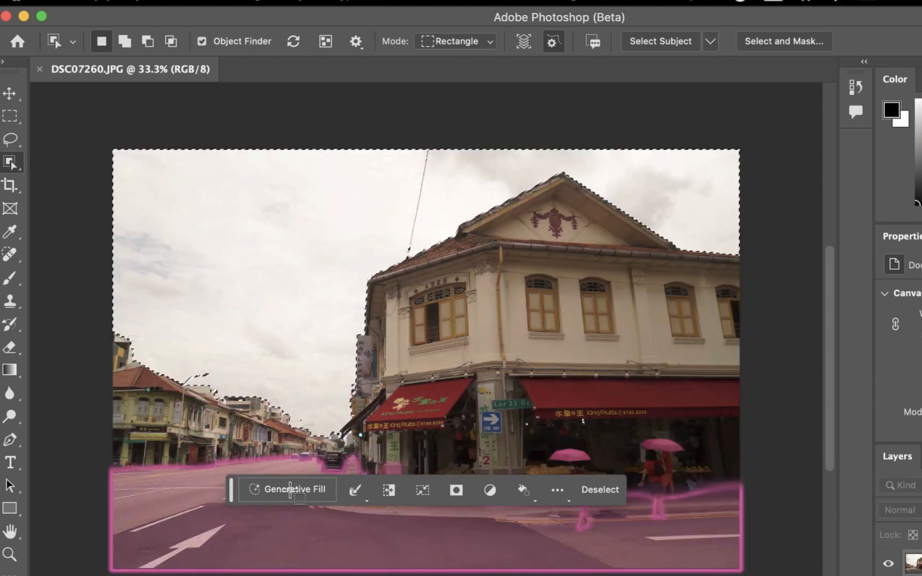
# Replace the selected sky using Generative Fill with the prompt "blue sky" and browse the generated variations.
pyautogui.click(290, 490)
pyautogui.write('blue sky')
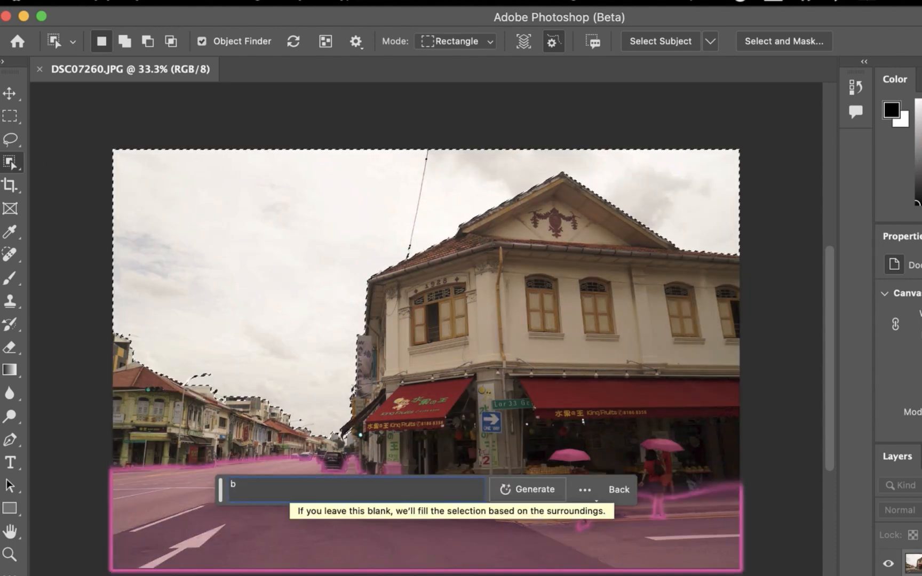
pyautogui.press('Return')
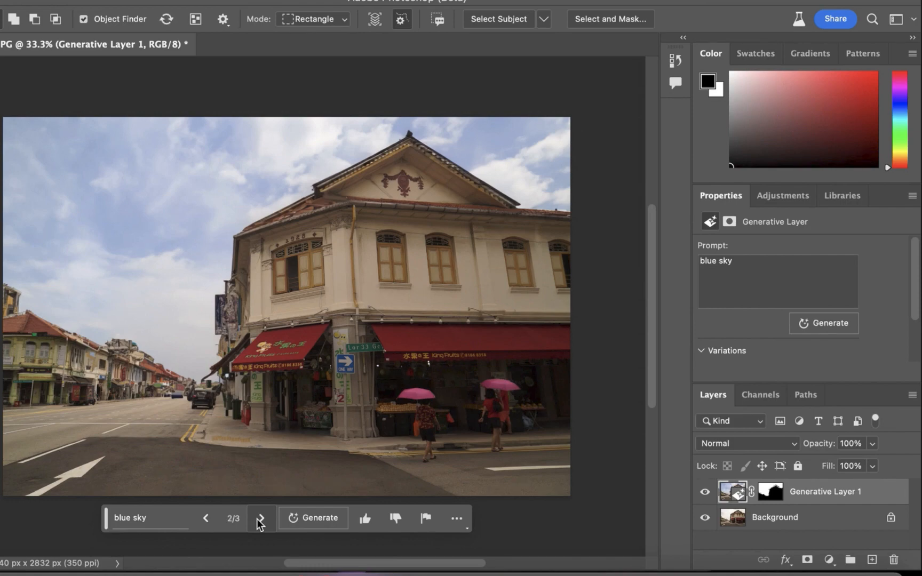
pyautogui.click(259, 518)
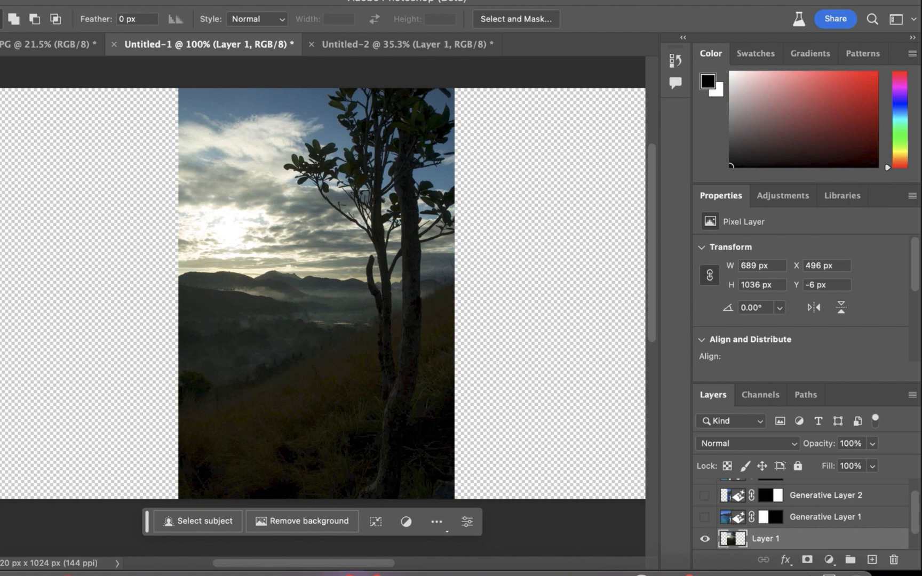
# Select the empty canvas left of the landscape photo, overlapping its edge, and extend the scene with Generative Fill without a prompt.
pyautogui.moveTo(0, 91); pyautogui.dragTo(214, 498)
pyautogui.click(20, 519)
pyautogui.click(222, 521)
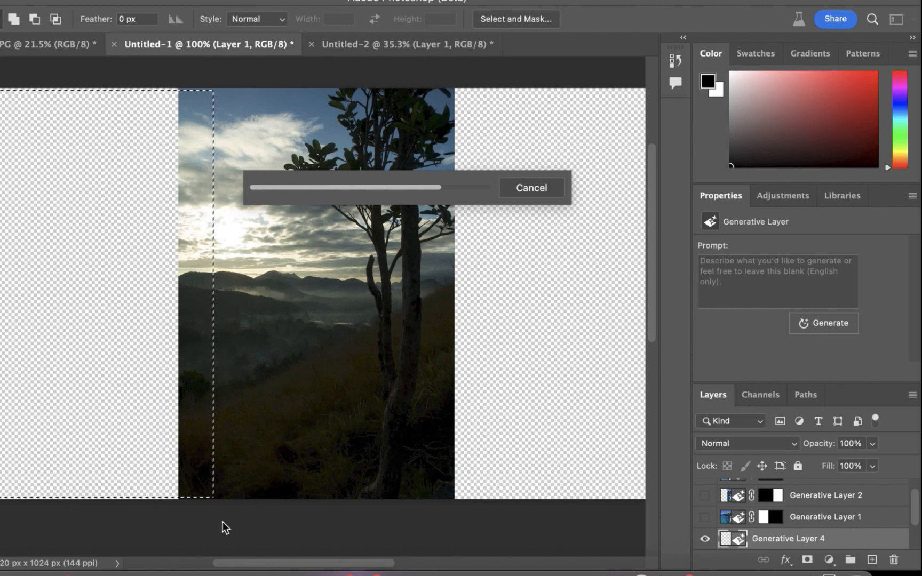
# Try to fill part of the empty canvas right of the tree with Generative Fill without a prompt.
pyautogui.moveTo(433, 88); pyautogui.dragTo(646, 498)
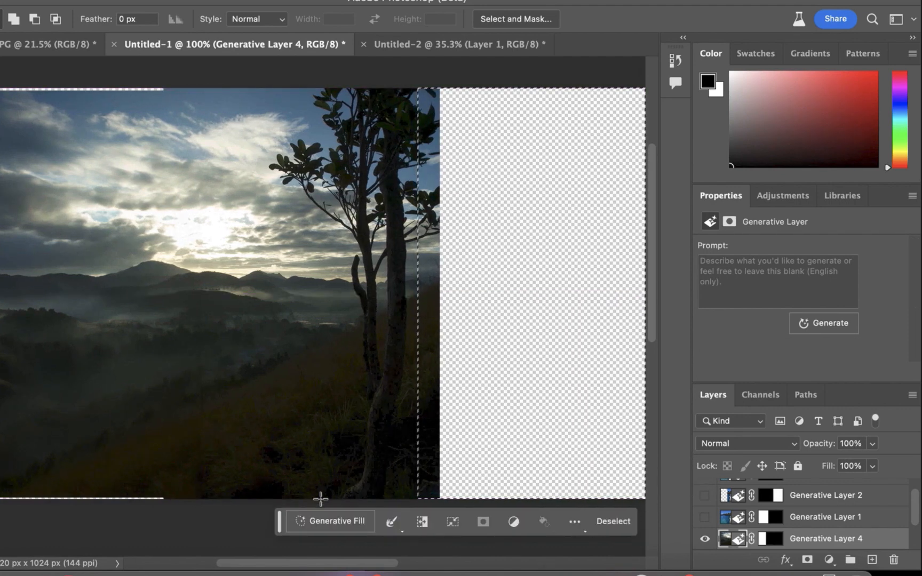
pyautogui.click(323, 519)
pyautogui.click(507, 516)
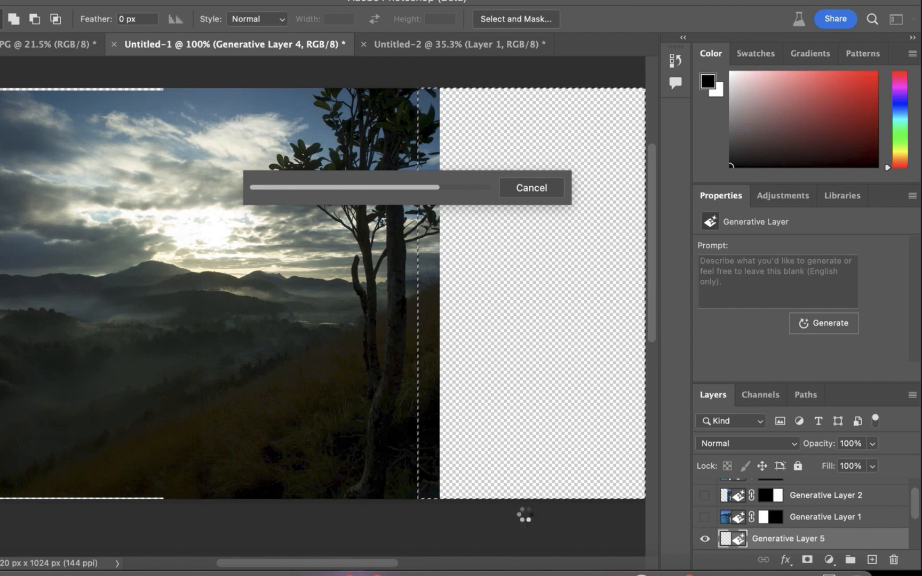
pyautogui.scroll(-2, 464, 299)
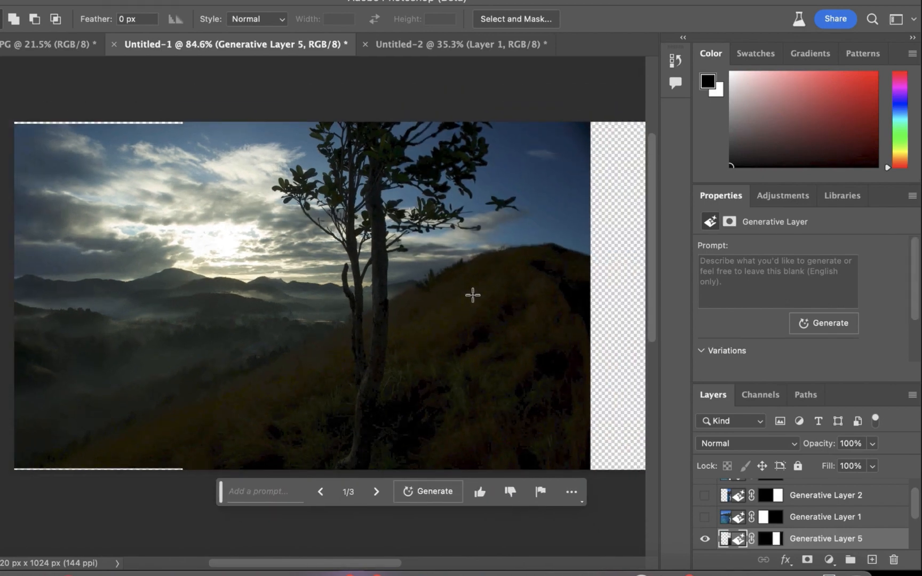
pyautogui.scroll(-1, 478, 335)
pyautogui.press('super+z')
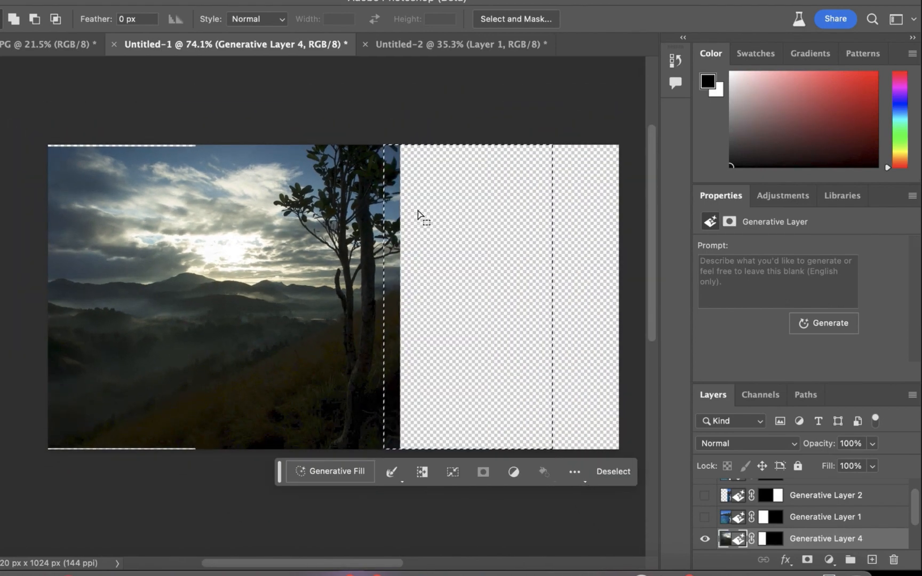
# Select all the empty canvas right of the tree, overlapping the photo's edge, and extend the scene with Generative Fill without a prompt.
pyautogui.click(409, 187)
pyautogui.moveTo(384, 145); pyautogui.dragTo(619, 449)
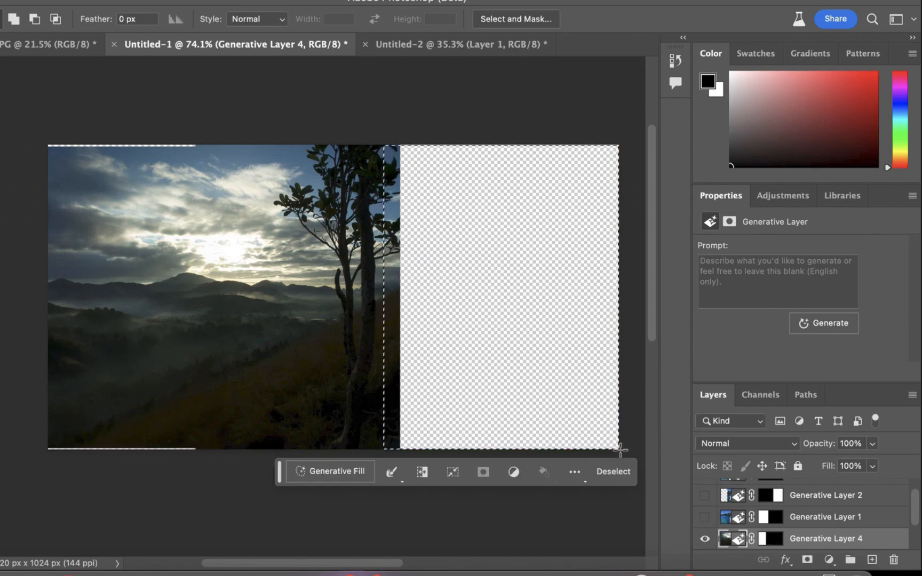
pyautogui.click(327, 473)
pyautogui.click(537, 471)
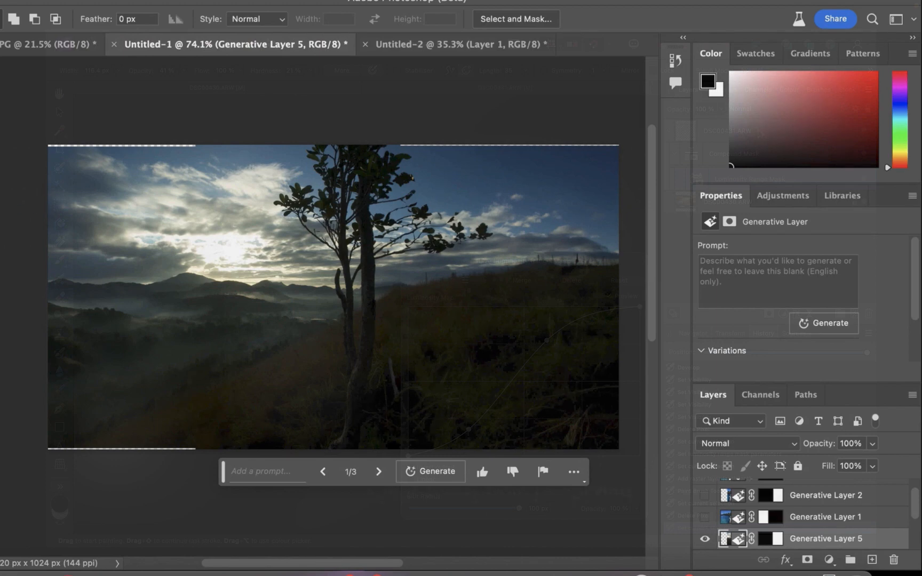
# Crop the expanded landscape slightly inward on all sides to trim off the unfilled strips along its edges.
pyautogui.press('c')
pyautogui.moveTo(52, 151); pyautogui.dragTo(56, 151)
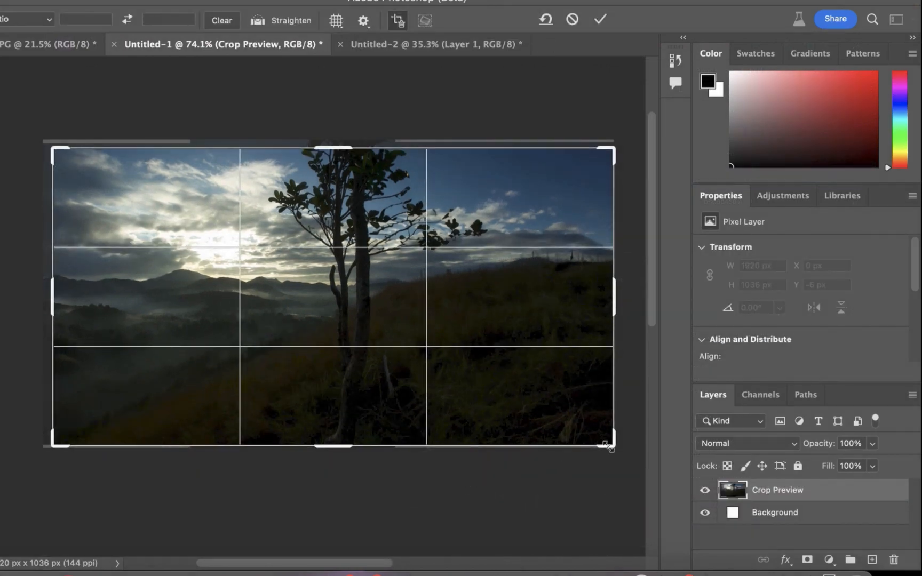
pyautogui.moveTo(613, 445); pyautogui.dragTo(600, 442)
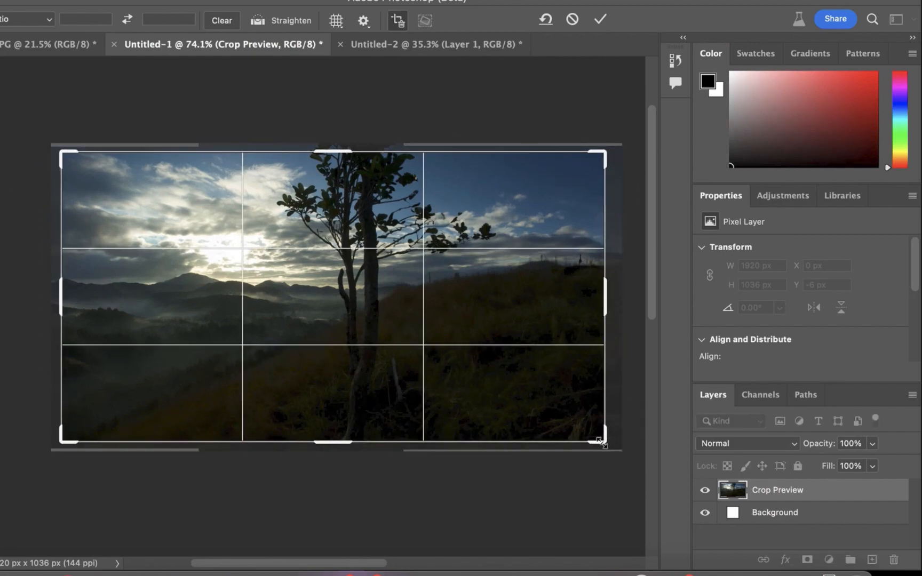
pyautogui.press('Return')
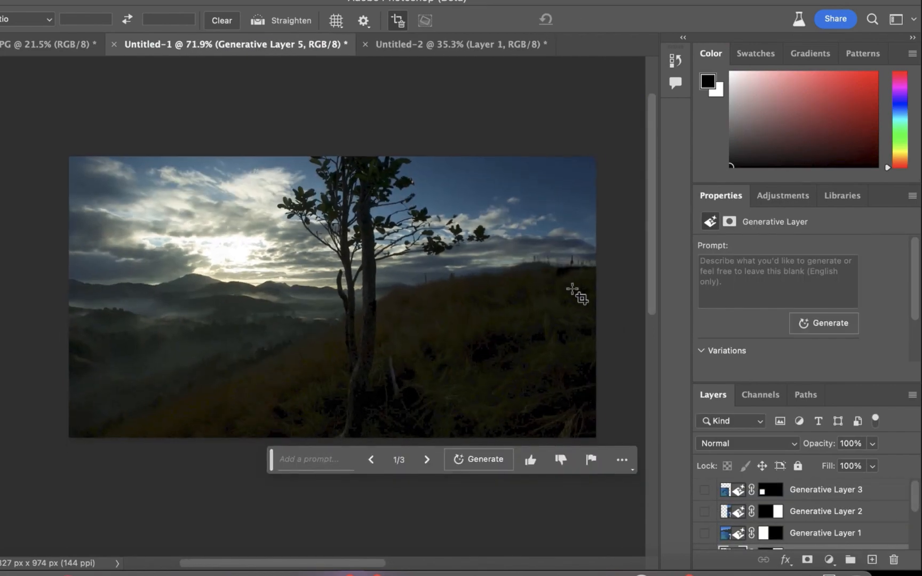
pyautogui.scroll(5, 572, 288)
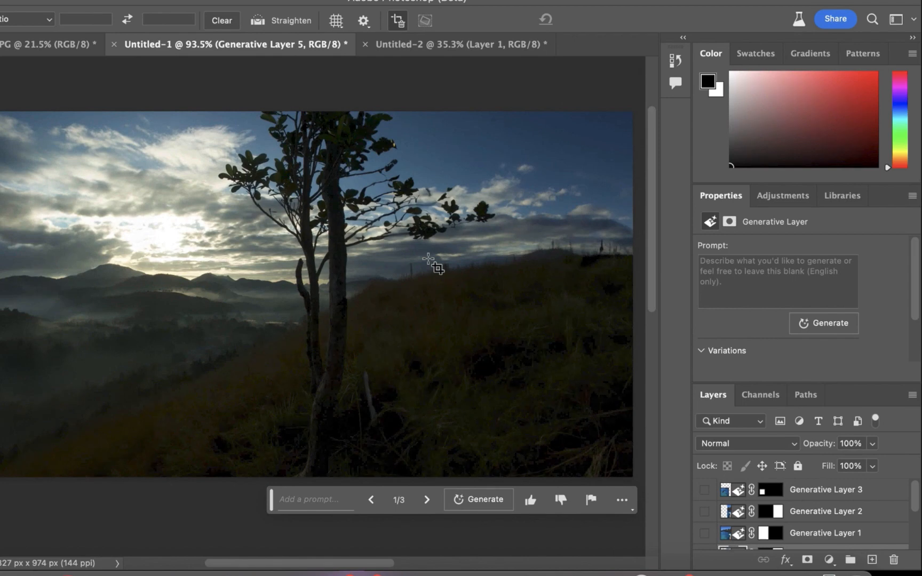
# Export the cropped landscape with Export As in JPG format at 100% scale.
pyautogui.click(47, 0)
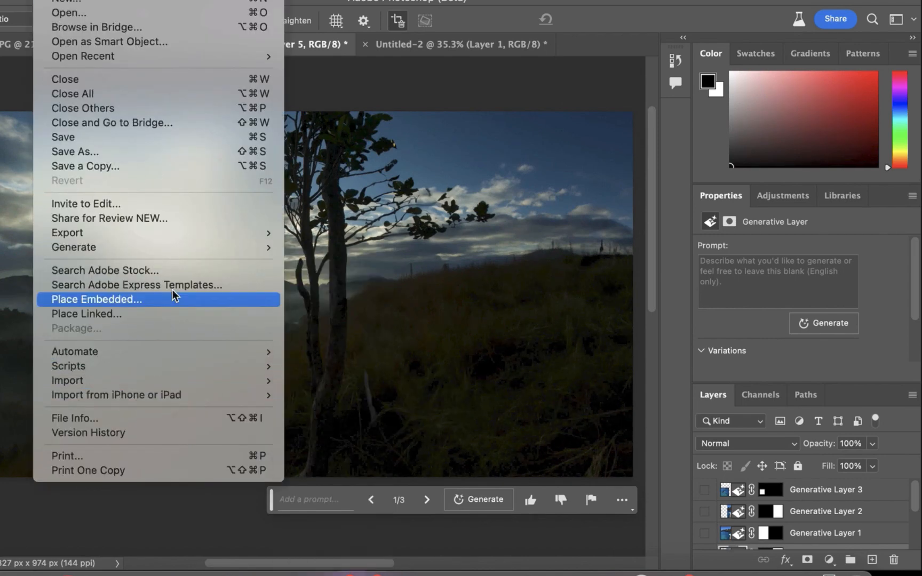
pyautogui.moveTo(177, 233)
pyautogui.click(328, 248)
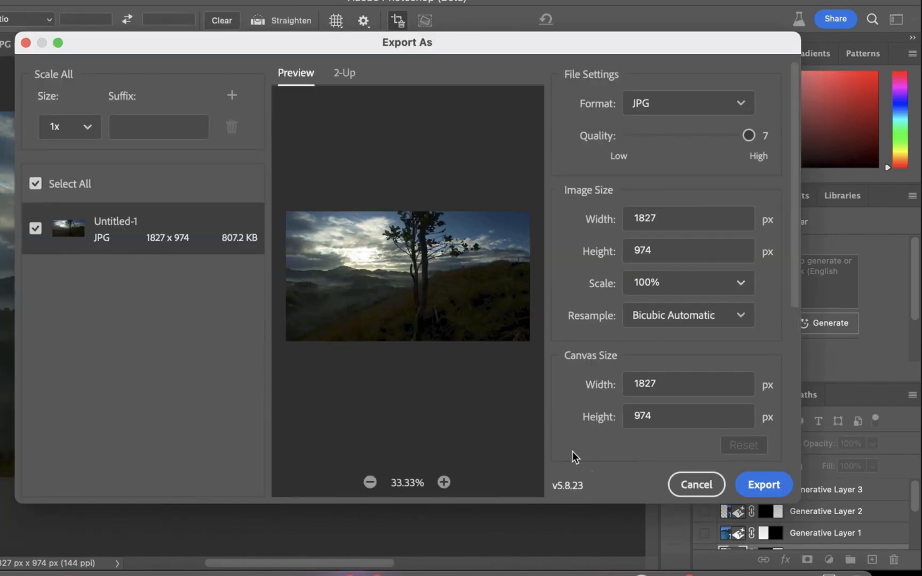
pyautogui.click(750, 483)
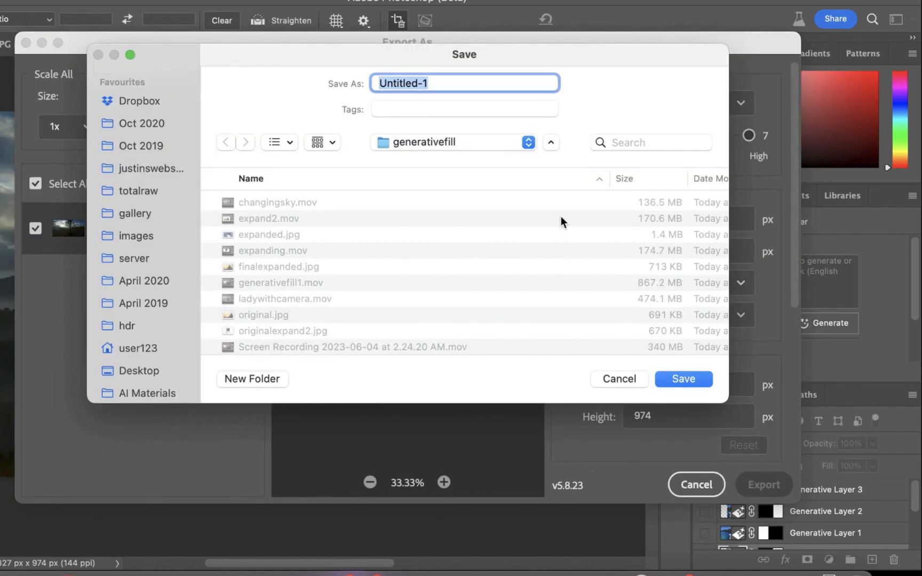